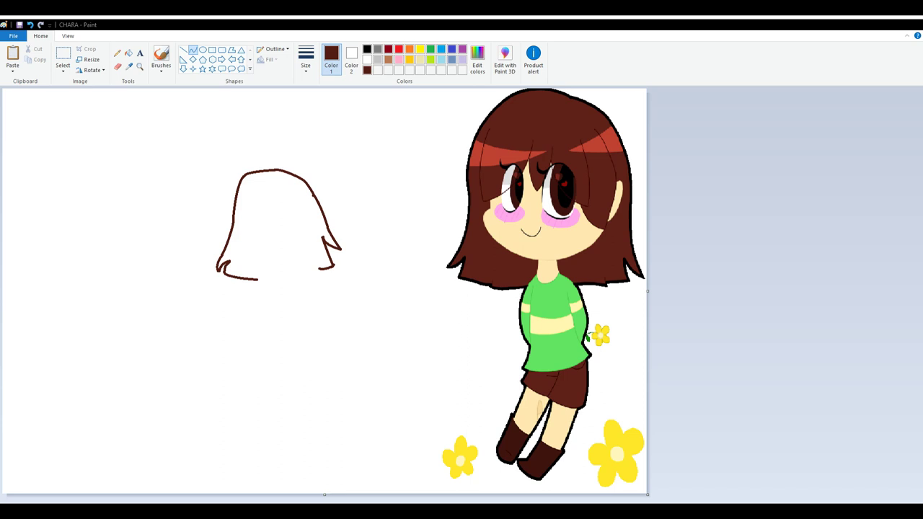
# - Extend the hair's lower edge inward from the right tip and draw the first curved fringe strand in dark brown
pyautogui.moveTo(292, 277); pyautogui.dragTo(321, 268)
pyautogui.click(744, 257)
pyautogui.moveTo(253, 195)
pyautogui.mouseDown()
pyautogui.moveTo(253, 245)
pyautogui.moveTo(258, 196)
pyautogui.moveTo(239, 227)
pyautogui.moveTo(263, 204)
pyautogui.mouseUp()
pyautogui.hotkey('ctrl', 'z')
pyautogui.click(246, 213)
pyautogui.click(30, 26)
pyautogui.click(30, 26)
pyautogui.click(246, 212)
# - Outline the jagged points in the middle of the fringe with dark brown curves
pyautogui.moveTo(258, 219)
pyautogui.mouseDown()
pyautogui.moveTo(264, 227)
pyautogui.moveTo(264, 207)
pyautogui.moveTo(276, 224)
pyautogui.moveTo(270, 204)
pyautogui.moveTo(287, 223)
pyautogui.moveTo(296, 201)
pyautogui.moveTo(307, 229)
pyautogui.moveTo(299, 240)
pyautogui.mouseUp()
pyautogui.click(262, 226)
pyautogui.click(29, 26)
pyautogui.click(269, 213)
pyautogui.click(403, 226)
pyautogui.click(275, 205)
pyautogui.click(279, 213)
# - Continue the fringe outline to the right with curved strands ending near the side of the hair
pyautogui.click(292, 218)
pyautogui.click(287, 217)
pyautogui.click(291, 211)
pyautogui.click(291, 216)
pyautogui.click(300, 219)
pyautogui.click(300, 220)
pyautogui.click(30, 26)
pyautogui.click(301, 221)
pyautogui.click(302, 221)
pyautogui.click(307, 221)
pyautogui.click(308, 222)
# - Outline the long pointed lock at the fringe's right end and close the fringe's left edge with a vertical stroke
pyautogui.moveTo(296, 187)
pyautogui.mouseDown()
pyautogui.moveTo(300, 236)
pyautogui.moveTo(310, 223)
pyautogui.moveTo(308, 245)
pyautogui.moveTo(314, 234)
pyautogui.mouseUp()
pyautogui.hotkey('ctrl', 'z')
pyautogui.hotkey('ctrl', 'z')
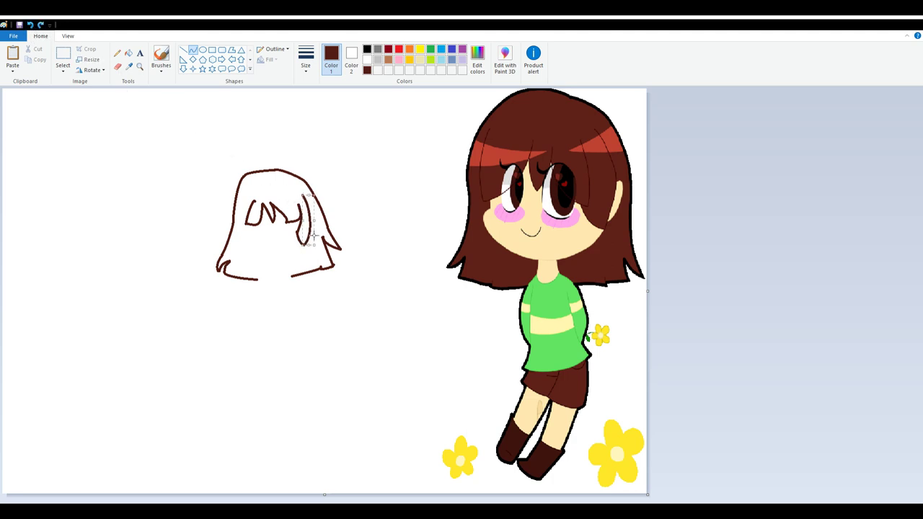
pyautogui.moveTo(245, 213)
pyautogui.mouseDown()
pyautogui.moveTo(248, 196)
pyautogui.moveTo(233, 211)
pyautogui.mouseUp()
pyautogui.click(30, 25)
pyautogui.click(30, 24)
pyautogui.click(30, 24)
pyautogui.click(30, 26)
pyautogui.click(29, 25)
pyautogui.click(403, 200)
pyautogui.click(31, 25)
pyautogui.moveTo(304, 245); pyautogui.dragTo(314, 220)
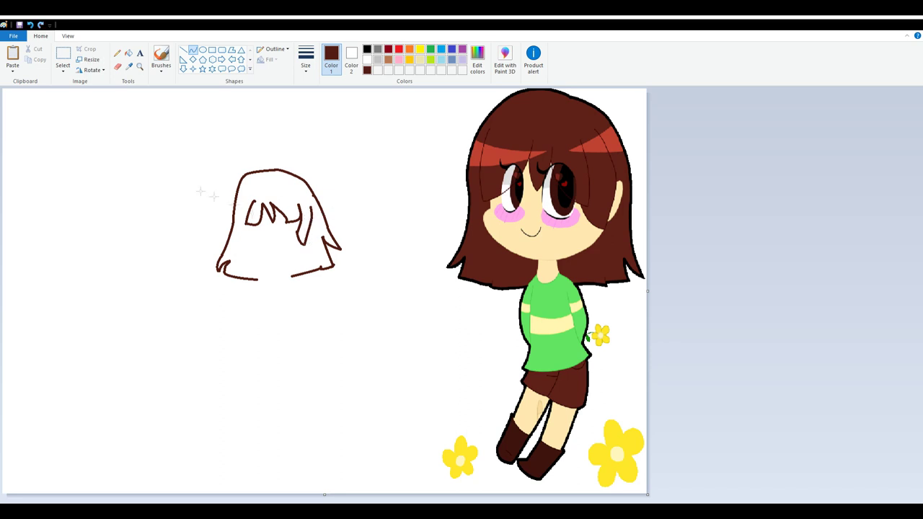
pyautogui.moveTo(246, 223)
pyautogui.mouseDown()
pyautogui.moveTo(247, 199)
pyautogui.moveTo(245, 224)
pyautogui.mouseUp()
pyautogui.click(31, 25)
# - Sample the skin tone around the reference's neck and outline a short neck below the hair
pyautogui.click(130, 66)
pyautogui.click(547, 256)
pyautogui.moveTo(259, 289)
pyautogui.mouseDown()
pyautogui.moveTo(287, 288)
pyautogui.moveTo(285, 272)
pyautogui.mouseUp()
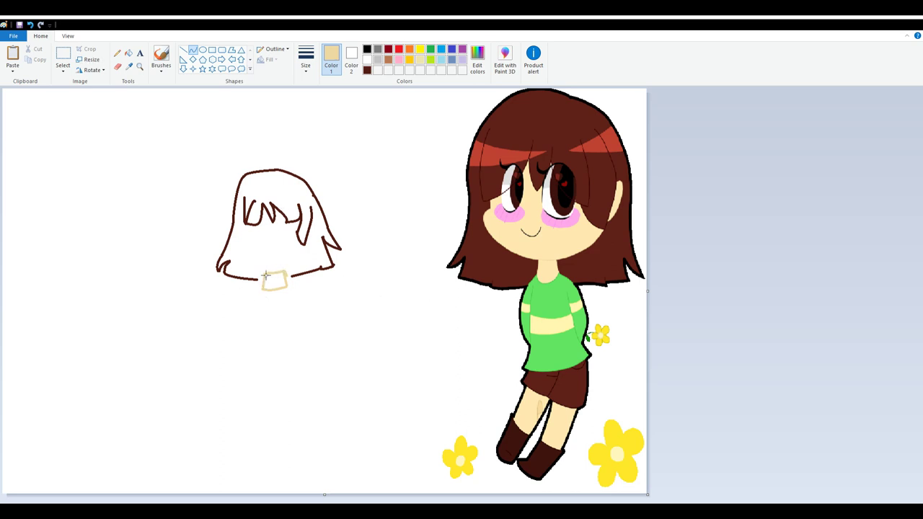
pyautogui.moveTo(293, 261); pyautogui.dragTo(311, 207)
pyautogui.moveTo(316, 239); pyautogui.dragTo(314, 255)
pyautogui.click(316, 253)
pyautogui.hotkey('ctrl', 'z')
pyautogui.moveTo(283, 273)
pyautogui.mouseDown()
pyautogui.moveTo(309, 259)
pyautogui.moveTo(311, 208)
pyautogui.mouseUp()
pyautogui.click(30, 24)
pyautogui.moveTo(319, 252); pyautogui.dragTo(324, 231)
pyautogui.click(30, 25)
pyautogui.moveTo(286, 272)
pyautogui.mouseDown()
pyautogui.moveTo(312, 208)
pyautogui.moveTo(318, 254)
pyautogui.mouseUp()
pyautogui.click(30, 24)
# - Draw the right side of the face as a curve from the side lock down to the neck
pyautogui.moveTo(310, 207)
pyautogui.mouseDown()
pyautogui.moveTo(297, 266)
pyautogui.moveTo(285, 268)
pyautogui.mouseUp()
pyautogui.moveTo(310, 247)
pyautogui.mouseDown()
pyautogui.moveTo(321, 235)
pyautogui.moveTo(316, 264)
pyautogui.moveTo(313, 208)
pyautogui.moveTo(316, 261)
pyautogui.mouseUp()
pyautogui.click(30, 25)
pyautogui.moveTo(314, 220); pyautogui.dragTo(318, 232)
pyautogui.hotkey('ctrl', 'z')
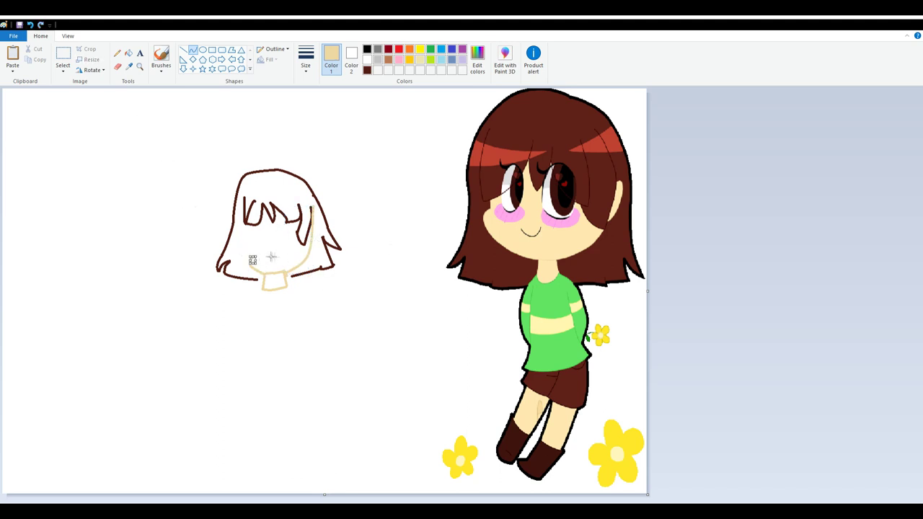
pyautogui.moveTo(252, 256)
pyautogui.mouseDown()
pyautogui.moveTo(253, 225)
pyautogui.moveTo(244, 236)
pyautogui.mouseUp()
pyautogui.click(30, 24)
pyautogui.click(30, 25)
pyautogui.click(29, 26)
pyautogui.moveTo(245, 257); pyautogui.dragTo(264, 270)
pyautogui.hotkey('ctrl', 'z')
pyautogui.click(30, 24)
# - Draw the left side of the chin and the rounded left cheek with skin-toned curves
pyautogui.moveTo(250, 263); pyautogui.dragTo(264, 277)
pyautogui.click(250, 264)
pyautogui.click(363, 260)
pyautogui.moveTo(254, 257); pyautogui.dragTo(252, 238)
pyautogui.click(30, 25)
pyautogui.click(30, 25)
pyautogui.click(31, 24)
pyautogui.click(249, 269)
pyautogui.click(251, 269)
pyautogui.click(352, 297)
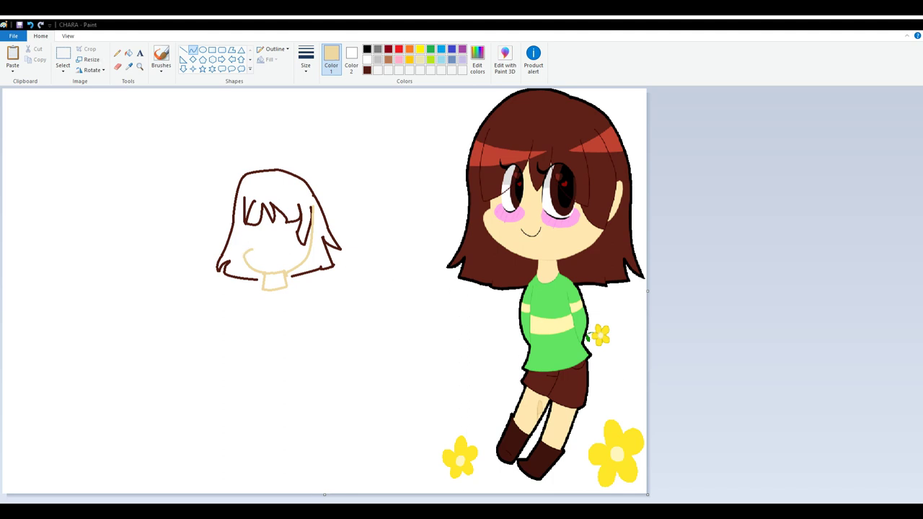
# - Fill the face and neck with the light skin tone sampled from the reference's face
pyautogui.click(664, 265)
pyautogui.click(128, 66)
pyautogui.click(517, 235)
pyautogui.click(129, 52)
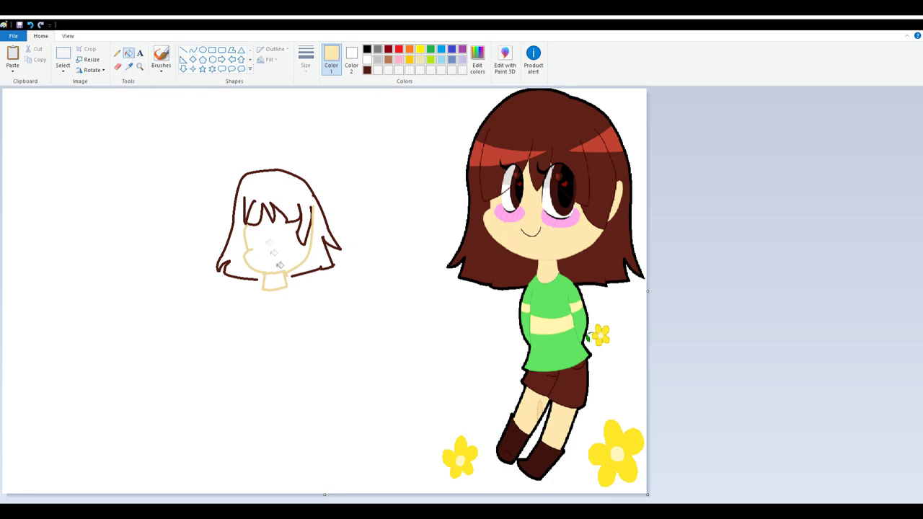
pyautogui.click(274, 238)
pyautogui.click(275, 282)
# - Draw two upright oval eyes with black outlines side by side under the fringe
pyautogui.click(129, 65)
pyautogui.click(513, 208)
pyautogui.click(203, 49)
pyautogui.moveTo(258, 246)
pyautogui.mouseDown()
pyautogui.moveTo(271, 225)
pyautogui.moveTo(260, 238)
pyautogui.moveTo(293, 223)
pyautogui.mouseUp()
pyautogui.click(380, 271)
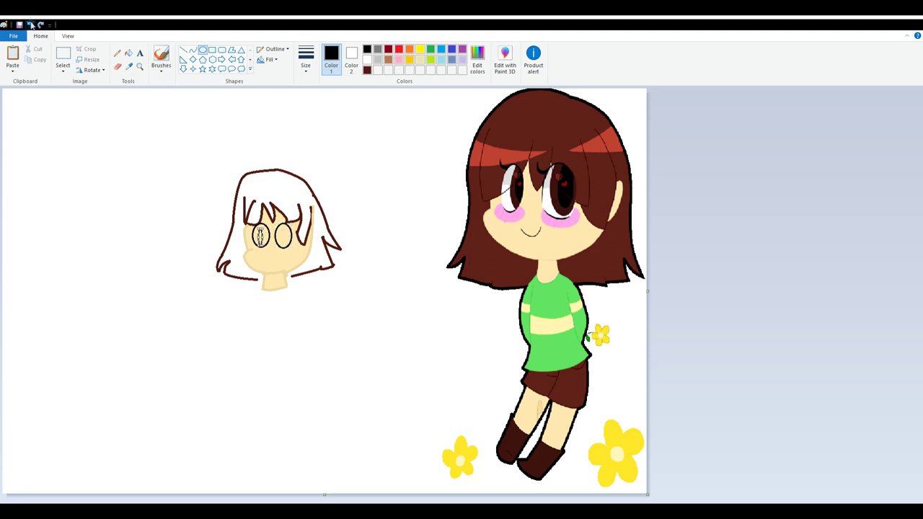
# - Add smaller nested black ovals inside both eyes for the irises and pupils
pyautogui.moveTo(265, 235)
pyautogui.mouseDown()
pyautogui.moveTo(270, 225)
pyautogui.moveTo(264, 247)
pyautogui.mouseUp()
pyautogui.click(288, 238)
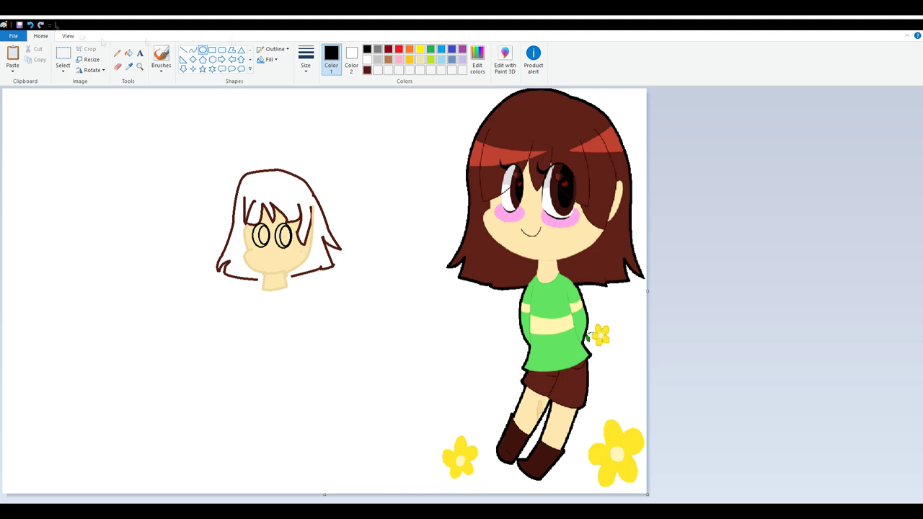
pyautogui.moveTo(290, 229); pyautogui.dragTo(283, 248)
pyautogui.click(343, 236)
pyautogui.moveTo(292, 247)
pyautogui.mouseDown()
pyautogui.moveTo(279, 223)
pyautogui.moveTo(267, 223)
pyautogui.mouseUp()
pyautogui.click(419, 275)
pyautogui.moveTo(259, 236); pyautogui.dragTo(256, 236)
pyautogui.click(268, 256)
# - Draw a small curved black smile on the lower face, between the eyes and chin
pyautogui.click(184, 49)
pyautogui.click(192, 49)
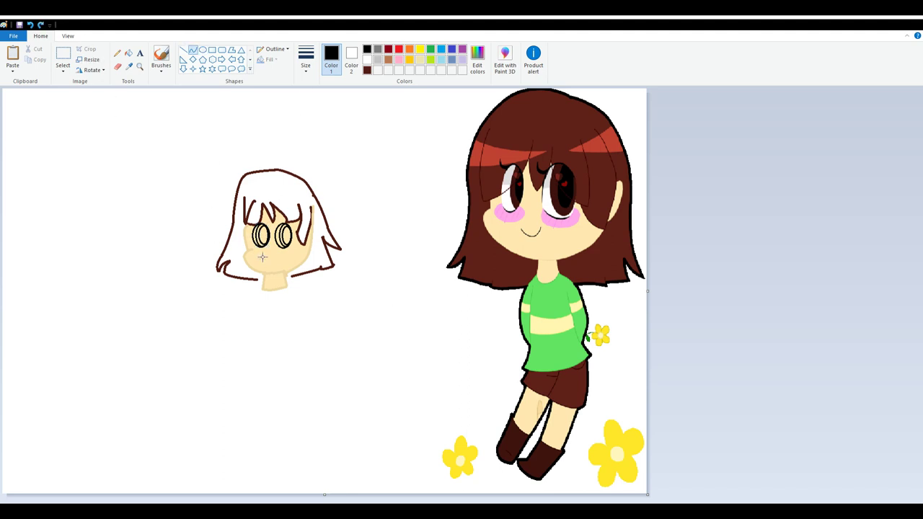
pyautogui.moveTo(281, 259); pyautogui.dragTo(281, 259)
pyautogui.moveTo(268, 261); pyautogui.dragTo(275, 268)
pyautogui.click(30, 25)
pyautogui.click(334, 454)
# - Draw filled oval blush marks below both eyes in the pink sampled from the reference's cheek
pyautogui.click(399, 60)
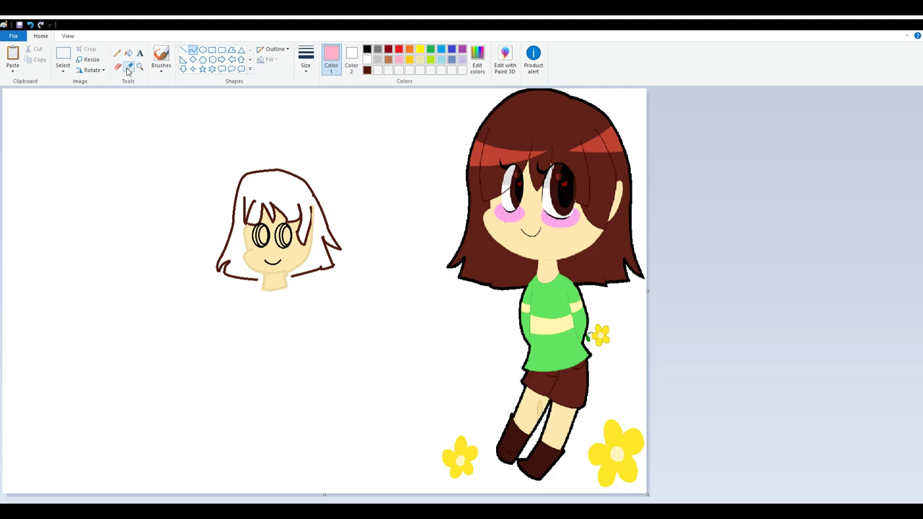
pyautogui.click(129, 65)
pyautogui.click(526, 210)
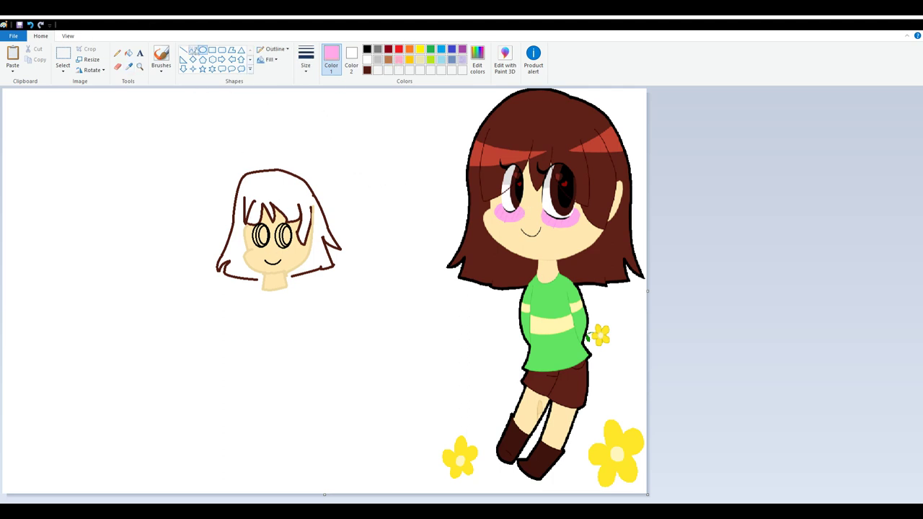
pyautogui.moveTo(258, 251); pyautogui.dragTo(266, 249)
pyautogui.click(31, 26)
pyautogui.click(31, 25)
pyautogui.click(203, 50)
pyautogui.moveTo(286, 250); pyautogui.dragTo(289, 249)
pyautogui.moveTo(291, 257)
pyautogui.mouseDown()
pyautogui.moveTo(265, 255)
pyautogui.moveTo(287, 252)
pyautogui.mouseUp()
pyautogui.click(352, 209)
pyautogui.click(128, 53)
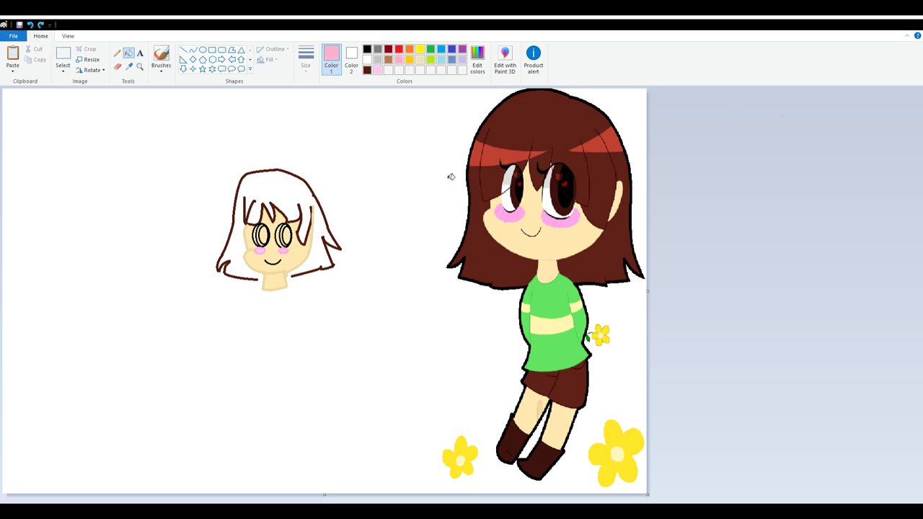
# - Fill the inner eye ovals with dark tones sampled from the reference's eye, and the remaining eye area with white
pyautogui.click(130, 66)
pyautogui.click(513, 189)
pyautogui.click(259, 235)
pyautogui.click(282, 235)
pyautogui.click(129, 66)
pyautogui.click(526, 192)
pyautogui.click(288, 238)
pyautogui.click(265, 235)
pyautogui.click(367, 59)
pyautogui.click(257, 236)
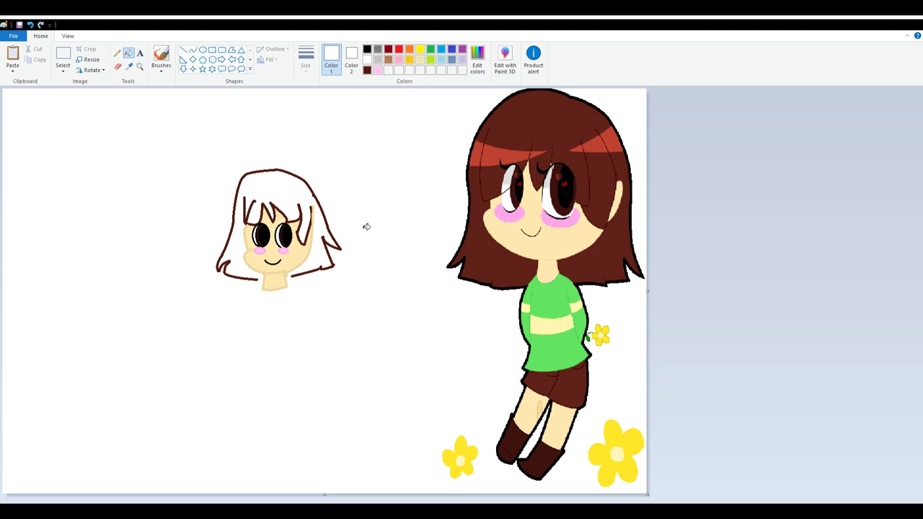
# - Close the gaps in the hair's lower edge beside the neck and fill the hair with dark brown
pyautogui.click(230, 263)
pyautogui.click(30, 25)
pyautogui.click(129, 66)
pyautogui.click(230, 261)
pyautogui.click(193, 49)
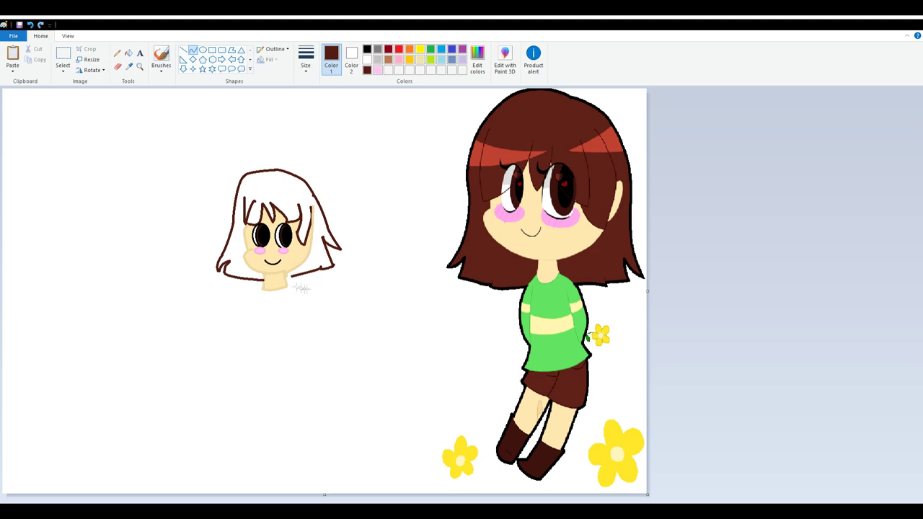
pyautogui.moveTo(287, 277); pyautogui.dragTo(323, 266)
pyautogui.click(30, 24)
pyautogui.moveTo(322, 269); pyautogui.dragTo(292, 276)
pyautogui.click(129, 52)
pyautogui.click(240, 251)
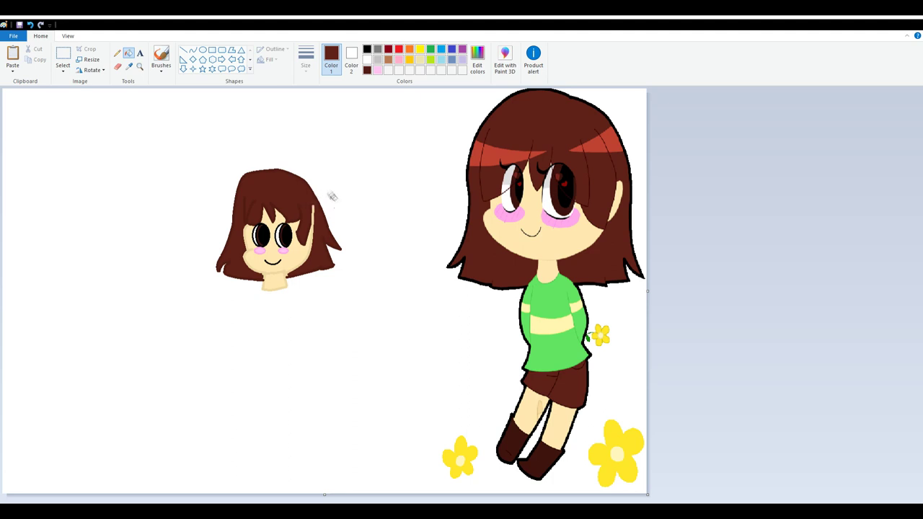
# - Set the drawing colour to the green of the reference's shirt and choose the Curve tool
pyautogui.click(130, 66)
pyautogui.click(532, 318)
pyautogui.click(430, 57)
pyautogui.click(129, 66)
pyautogui.click(537, 318)
pyautogui.click(193, 49)
pyautogui.moveTo(254, 318); pyautogui.dragTo(263, 290)
pyautogui.hotkey('ctrl', 'z')
pyautogui.hotkey('ctrl', 'z')
pyautogui.hotkey('ctrl', 'z')
pyautogui.moveTo(251, 336)
pyautogui.mouseDown()
pyautogui.moveTo(260, 300)
pyautogui.moveTo(255, 321)
pyautogui.mouseUp()
pyautogui.moveTo(254, 311); pyautogui.dragTo(261, 290)
pyautogui.click(30, 24)
pyautogui.moveTo(256, 309)
pyautogui.mouseDown()
pyautogui.moveTo(251, 321)
pyautogui.moveTo(162, 344)
pyautogui.mouseUp()
pyautogui.click(31, 25)
pyautogui.click(31, 24)
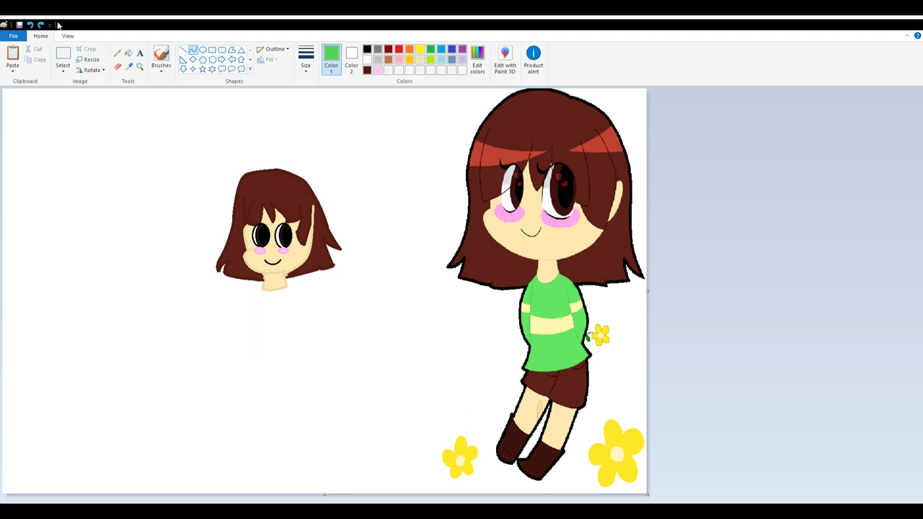
# - Draw the left shoulder, sleeve and side seam of the shirt as green curves running down from the neck
pyautogui.moveTo(261, 287)
pyautogui.mouseDown()
pyautogui.moveTo(250, 305)
pyautogui.moveTo(254, 338)
pyautogui.moveTo(265, 304)
pyautogui.moveTo(252, 341)
pyautogui.mouseUp()
pyautogui.click(30, 26)
pyautogui.moveTo(258, 321); pyautogui.dragTo(257, 325)
pyautogui.moveTo(246, 358); pyautogui.dragTo(246, 359)
pyautogui.moveTo(253, 346); pyautogui.dragTo(274, 360)
pyautogui.click(30, 25)
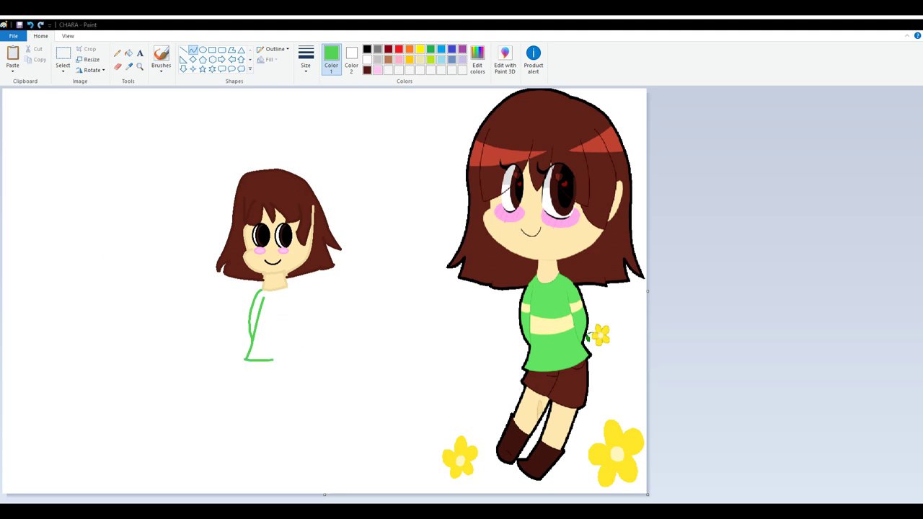
pyautogui.moveTo(274, 359)
pyautogui.mouseDown()
pyautogui.moveTo(275, 293)
pyautogui.moveTo(271, 340)
pyautogui.moveTo(287, 356)
pyautogui.mouseUp()
pyautogui.click(31, 25)
pyautogui.click(30, 25)
pyautogui.moveTo(264, 356)
pyautogui.mouseDown()
pyautogui.moveTo(253, 364)
pyautogui.moveTo(268, 360)
pyautogui.mouseUp()
pyautogui.click(268, 360)
pyautogui.click(380, 349)
# - Draw the shirt's right shoulder curve down from the neck and undo the unfinished hem line
pyautogui.moveTo(287, 286)
pyautogui.mouseDown()
pyautogui.moveTo(310, 313)
pyautogui.moveTo(301, 312)
pyautogui.mouseUp()
pyautogui.moveTo(295, 299); pyautogui.dragTo(297, 295)
pyautogui.click(297, 295)
pyautogui.hotkey('ctrl', 'z')
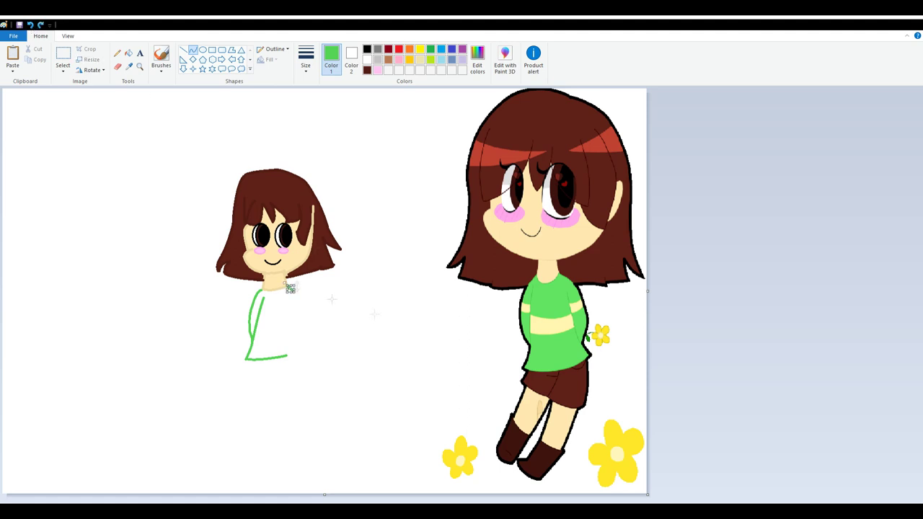
pyautogui.hotkey('ctrl', 'z')
pyautogui.hotkey('ctrl', 'z')
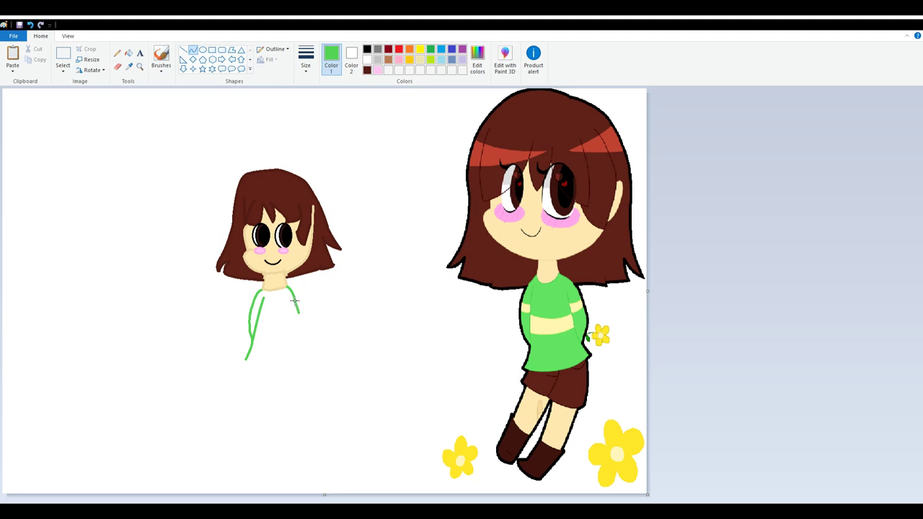
# - Draw the right sleeve's outer edge and the inner arm line of the shirt in green
pyautogui.click(337, 308)
pyautogui.moveTo(300, 318); pyautogui.dragTo(300, 328)
pyautogui.hotkey('ctrl', 'z')
pyautogui.click(386, 322)
pyautogui.click(30, 25)
pyautogui.click(35, 24)
pyautogui.moveTo(299, 325); pyautogui.dragTo(303, 355)
pyautogui.click(33, 24)
pyautogui.moveTo(302, 331)
pyautogui.mouseDown()
pyautogui.moveTo(286, 298)
pyautogui.moveTo(290, 313)
pyautogui.mouseUp()
# - Close the shirt with a slanted hem line across its lower edge and fill it with the reference shirt's green
pyautogui.moveTo(246, 359); pyautogui.dragTo(310, 350)
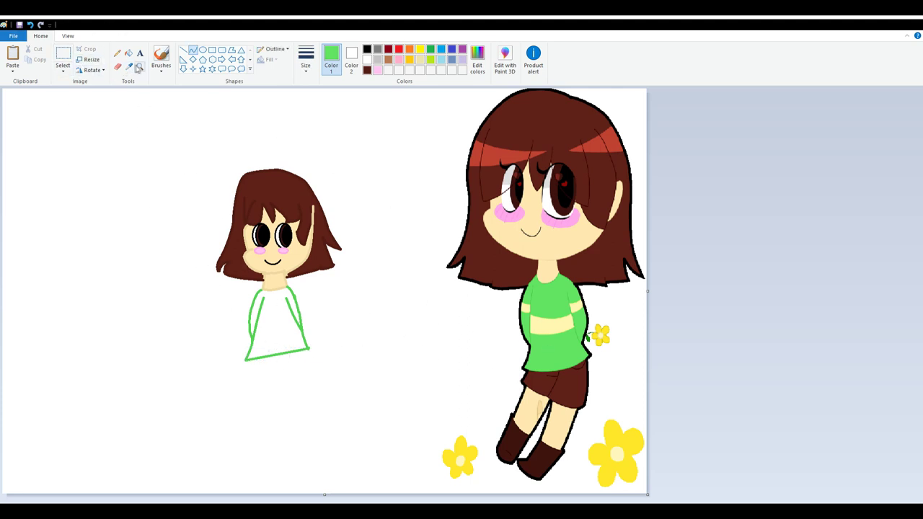
pyautogui.click(129, 53)
pyautogui.click(277, 325)
# - Draw the outline of short trousers with a centre line below the shirt in very dark brown and fill them with brown
pyautogui.click(129, 66)
pyautogui.click(556, 384)
pyautogui.click(193, 49)
pyautogui.doubleClick(250, 364)
pyautogui.moveTo(248, 371); pyautogui.dragTo(295, 377)
pyautogui.click(275, 375)
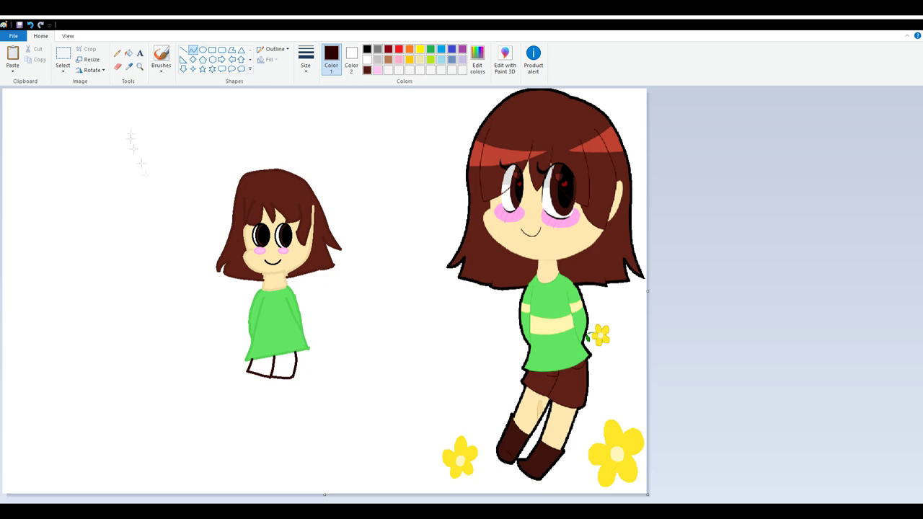
pyautogui.click(128, 53)
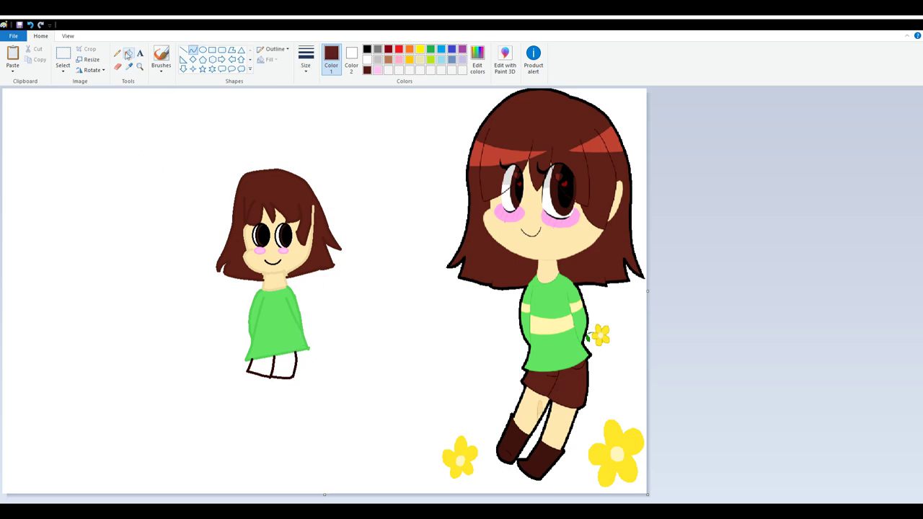
pyautogui.click(269, 371)
# - Sample the tan skin outline colour and draw the left leg's outline below the shorts with the Curve tool
pyautogui.click(128, 66)
pyautogui.click(540, 407)
pyautogui.click(192, 49)
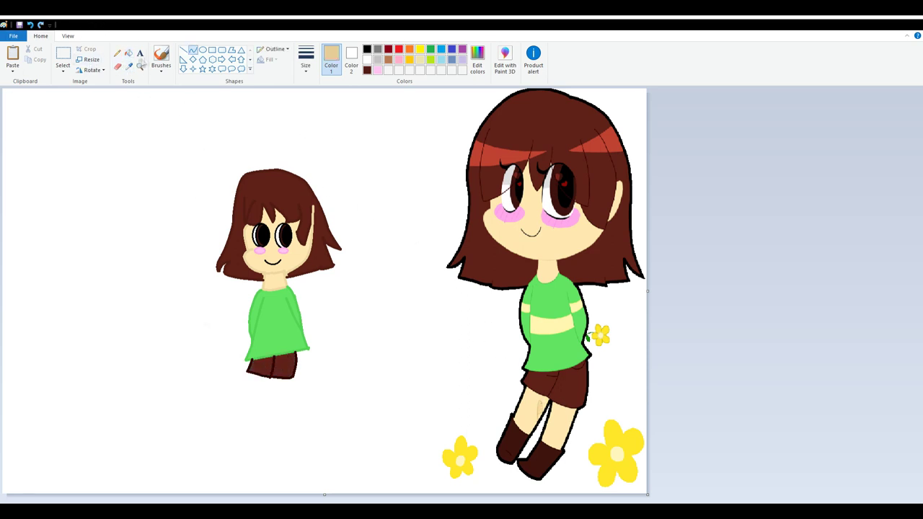
pyautogui.click(128, 66)
pyautogui.click(286, 277)
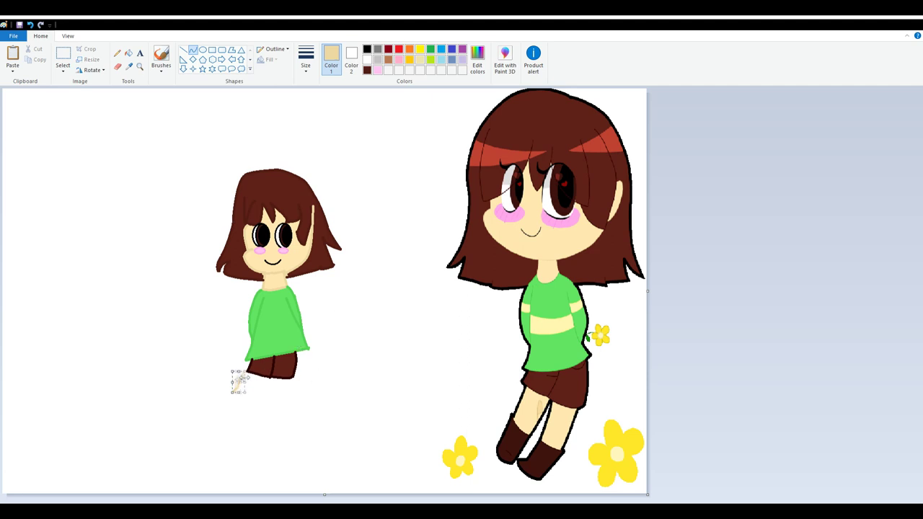
pyautogui.click(30, 24)
pyautogui.moveTo(240, 387); pyautogui.dragTo(258, 410)
# - Begin the right leg's outline beside the left leg with tan curves, undoing the strokes that miss
pyautogui.moveTo(292, 379); pyautogui.dragTo(286, 400)
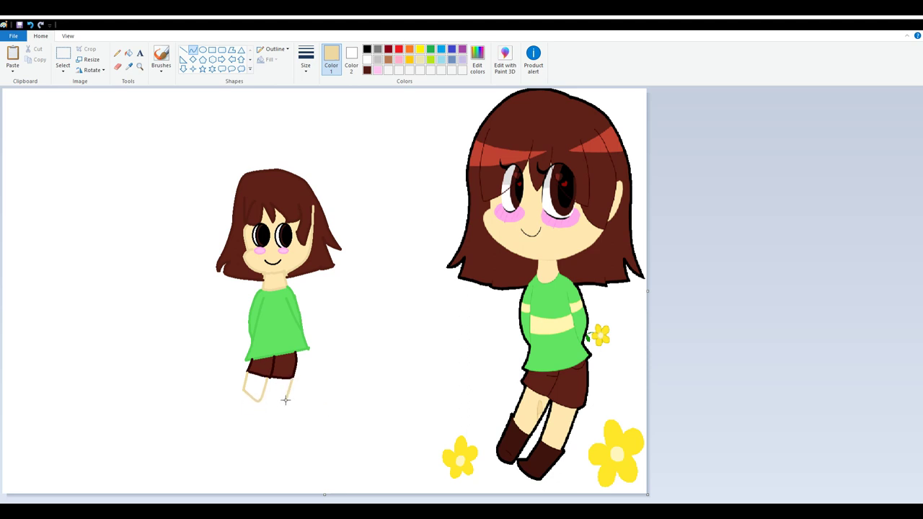
pyautogui.hotkey('ctrl', 'z')
pyautogui.moveTo(267, 378)
pyautogui.mouseDown()
pyautogui.moveTo(265, 404)
pyautogui.moveTo(294, 378)
pyautogui.mouseUp()
pyautogui.moveTo(285, 392)
pyautogui.mouseDown()
pyautogui.moveTo(291, 399)
pyautogui.moveTo(265, 403)
pyautogui.moveTo(283, 424)
pyautogui.moveTo(289, 413)
pyautogui.mouseUp()
pyautogui.hotkey('ctrl', 'z')
pyautogui.click(128, 53)
pyautogui.click(278, 397)
pyautogui.click(29, 24)
pyautogui.click(29, 24)
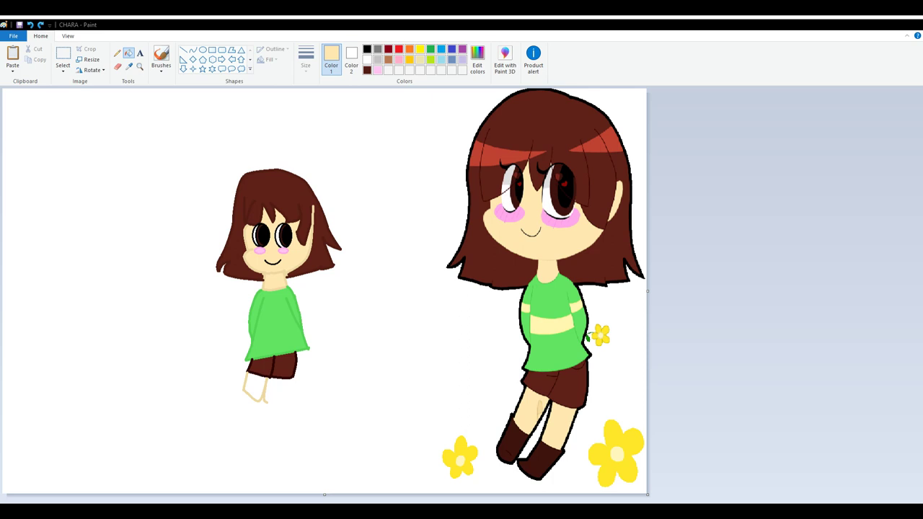
# - Complete the right leg's outline below the shorts with curves in the tan sampled from the face outline
pyautogui.click(129, 66)
pyautogui.click(247, 250)
pyautogui.click(192, 49)
pyautogui.moveTo(269, 401); pyautogui.dragTo(297, 376)
pyautogui.click(30, 25)
pyautogui.click(129, 66)
pyautogui.click(245, 252)
pyautogui.click(129, 65)
pyautogui.click(272, 249)
pyautogui.moveTo(267, 401)
pyautogui.mouseDown()
pyautogui.moveTo(297, 377)
pyautogui.moveTo(289, 411)
pyautogui.mouseUp()
pyautogui.click(30, 25)
# - Fill both legs with the skin tone sampled from the drawn face
pyautogui.click(129, 66)
pyautogui.click(258, 257)
pyautogui.click(129, 53)
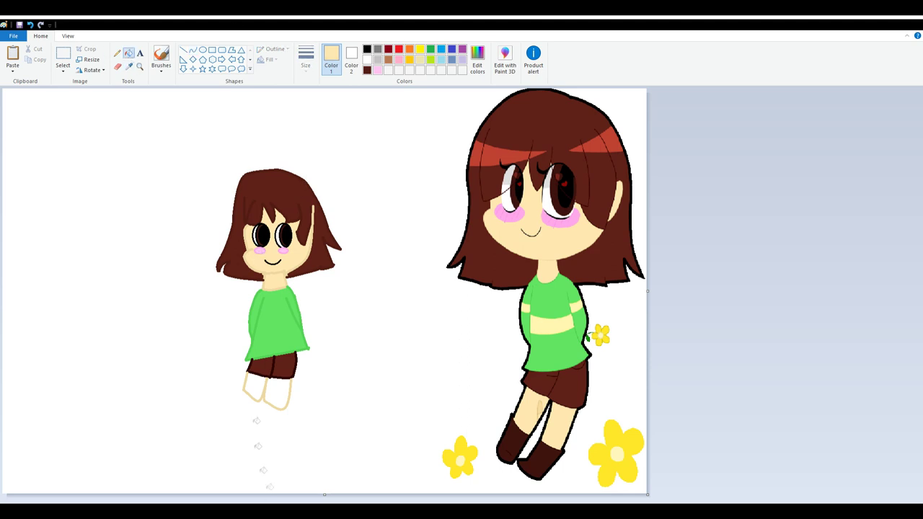
pyautogui.click(254, 393)
pyautogui.click(277, 397)
# - Draw the left boot's outline at the end of the left leg in the very dark brown sampled from the reference's boots
pyautogui.click(129, 66)
pyautogui.click(517, 455)
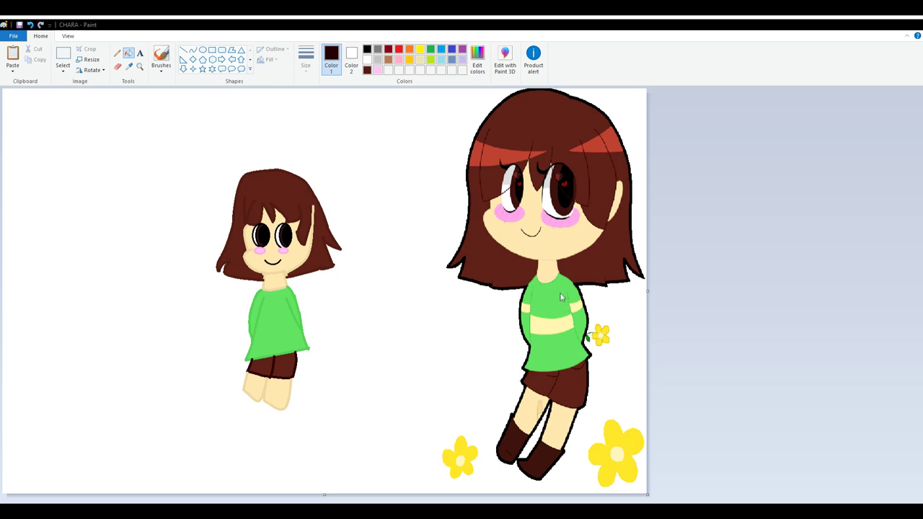
pyautogui.click(193, 49)
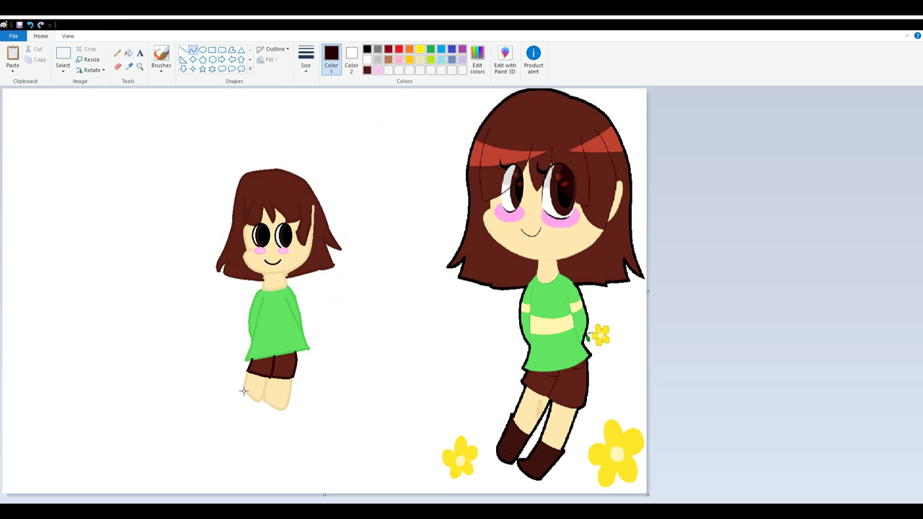
pyautogui.moveTo(239, 413)
pyautogui.mouseDown()
pyautogui.moveTo(258, 401)
pyautogui.moveTo(240, 416)
pyautogui.mouseUp()
pyautogui.doubleClick(239, 415)
pyautogui.click(251, 420)
pyautogui.click(258, 402)
pyautogui.click(250, 425)
pyautogui.click(30, 25)
pyautogui.click(248, 423)
# - Draw the right boot's outline at the end of the right leg with very dark brown curves
pyautogui.click(262, 421)
pyautogui.click(301, 431)
pyautogui.click(262, 404)
pyautogui.click(290, 418)
pyautogui.doubleClick(256, 416)
pyautogui.moveTo(261, 416); pyautogui.dragTo(285, 411)
pyautogui.click(285, 417)
pyautogui.doubleClick(279, 422)
pyautogui.click(30, 26)
pyautogui.doubleClick(274, 427)
pyautogui.click(278, 428)
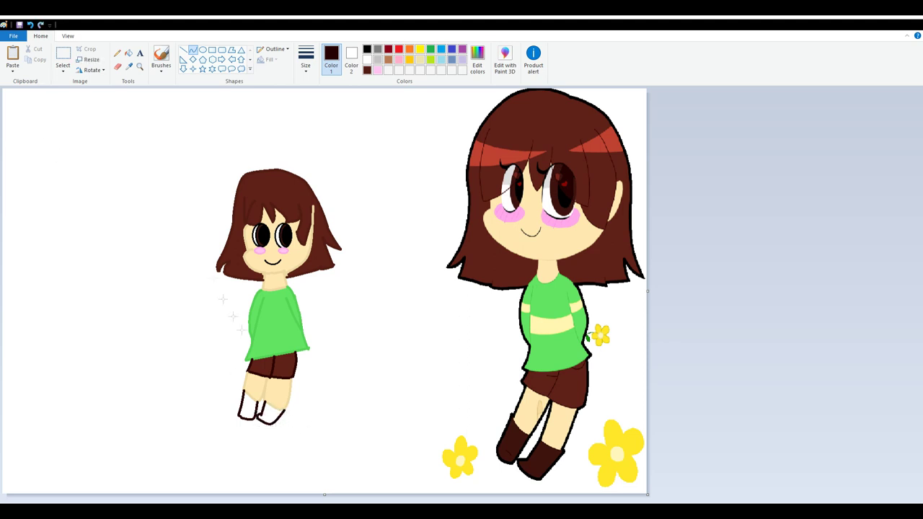
# - Fill both boots with the dark brown of the reference's boots
pyautogui.click(129, 65)
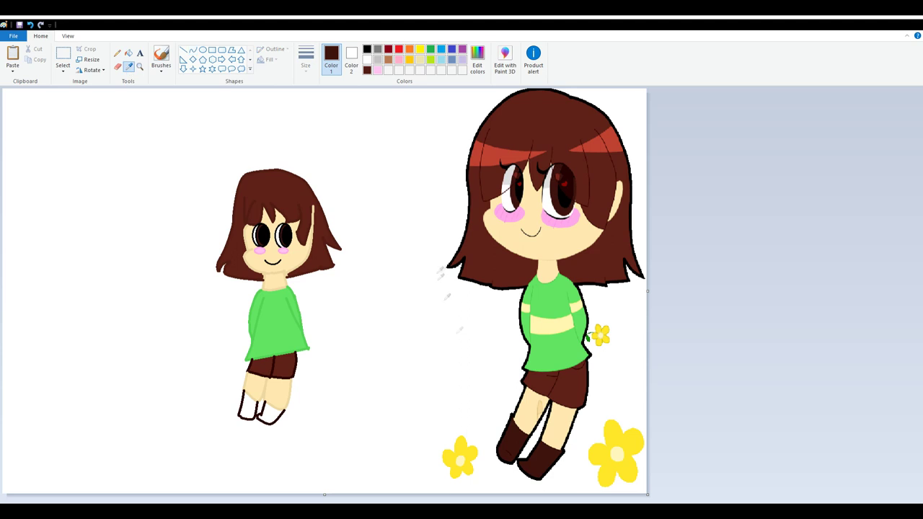
pyautogui.click(245, 409)
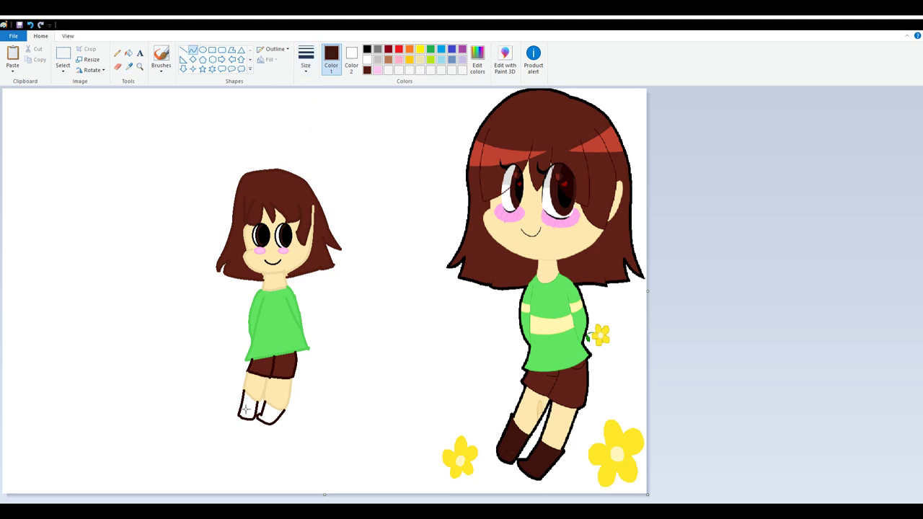
pyautogui.click(117, 66)
pyautogui.click(128, 54)
pyautogui.click(247, 408)
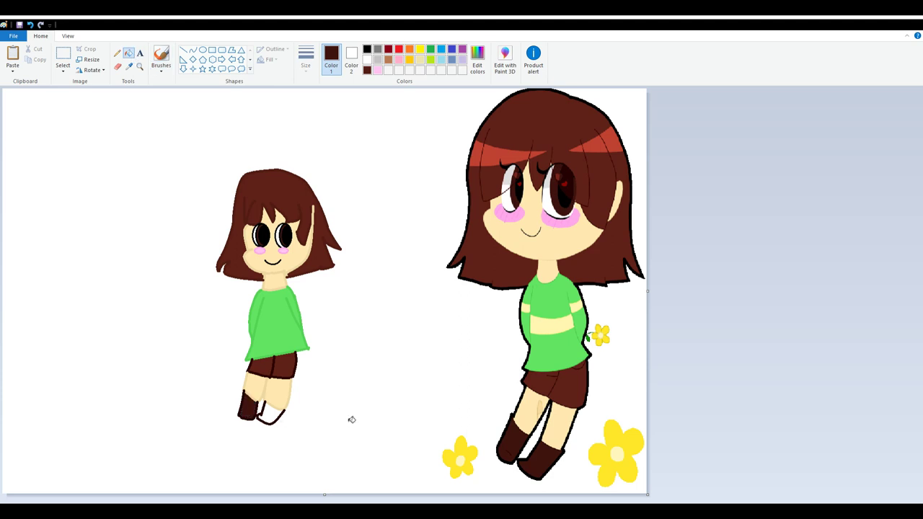
pyautogui.click(30, 26)
pyautogui.click(247, 406)
pyautogui.click(193, 49)
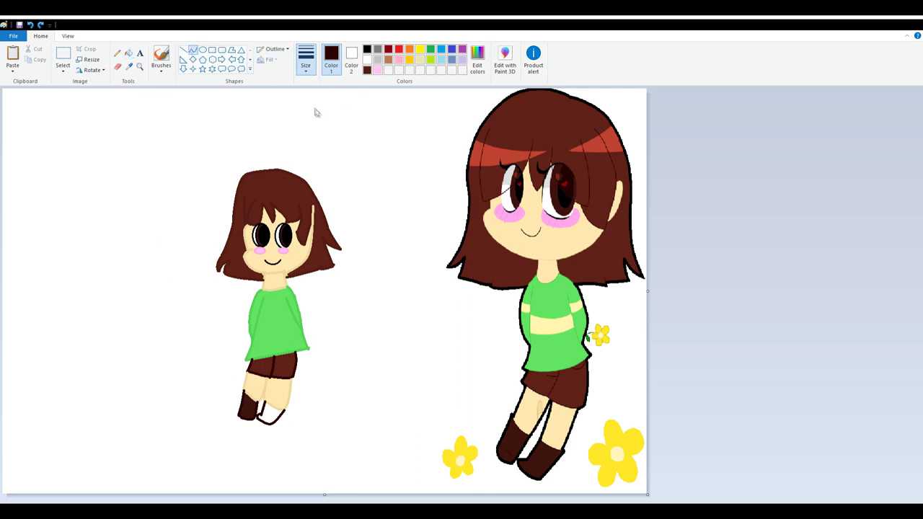
pyautogui.click(128, 53)
pyautogui.click(269, 414)
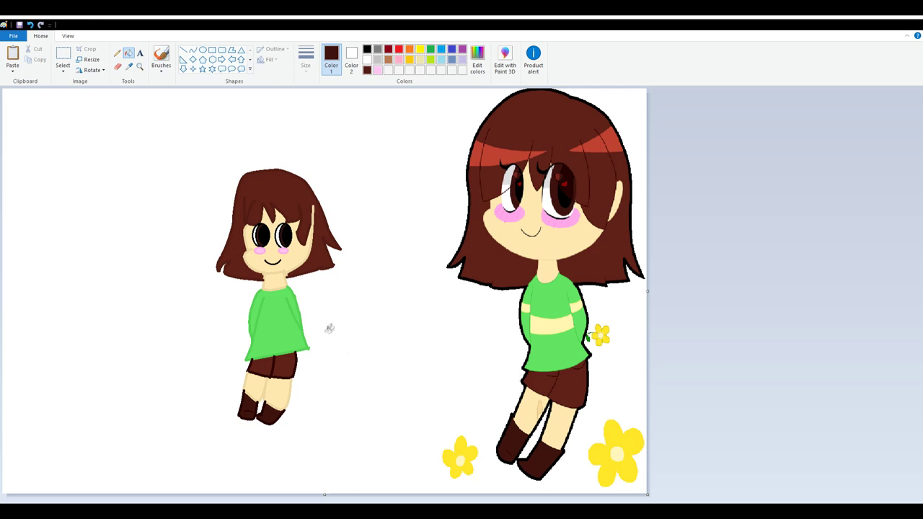
# - Sample the pale yellow of the reference's shirt stripe and draw two curved lines across the shirt's chest and sleeves
pyautogui.click(128, 66)
pyautogui.click(562, 322)
pyautogui.click(188, 159)
pyautogui.click(30, 24)
pyautogui.click(193, 50)
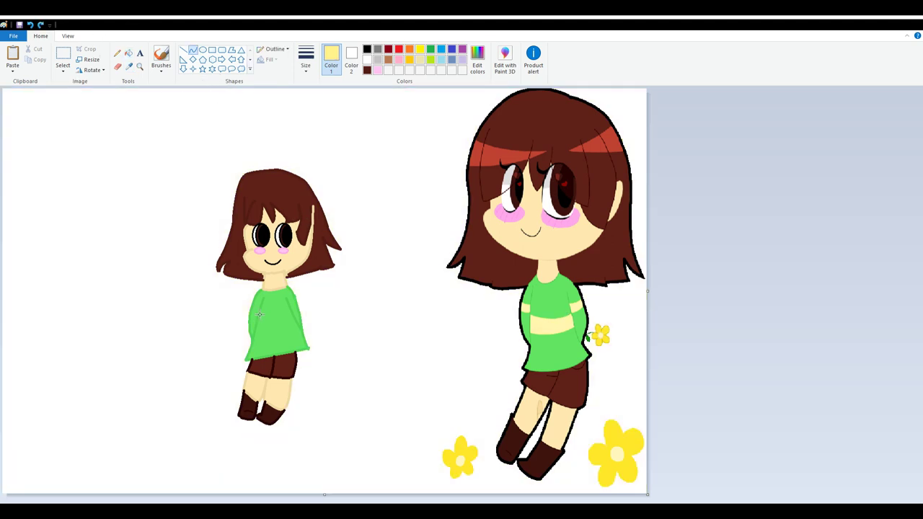
pyautogui.moveTo(284, 311); pyautogui.dragTo(264, 315)
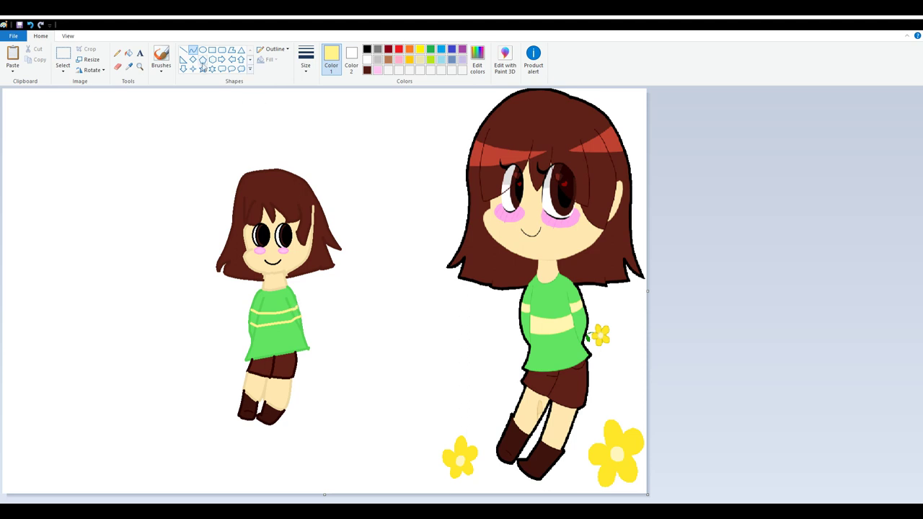
# - Fill the band between the two stripe lines with pale yellow and sample the shirt's darker green line colour
pyautogui.click(159, 58)
pyautogui.click(128, 53)
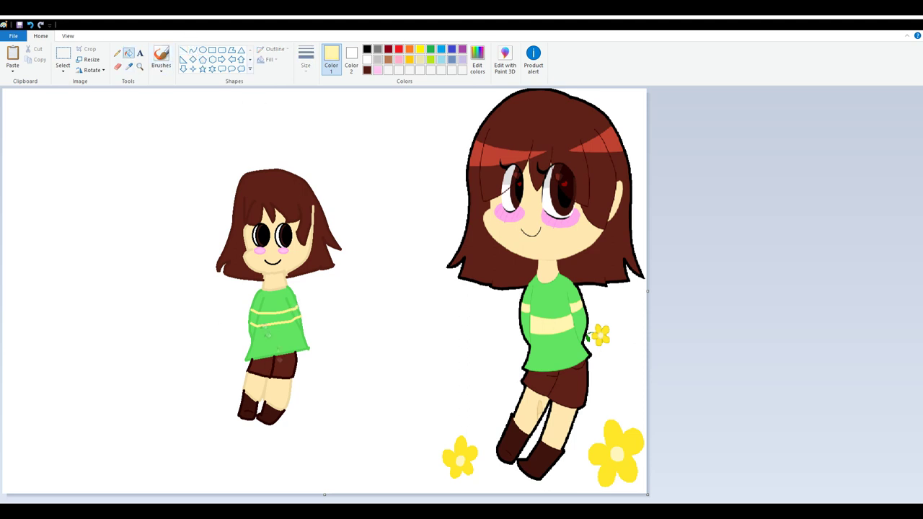
pyautogui.click(264, 319)
pyautogui.click(129, 66)
pyautogui.click(263, 306)
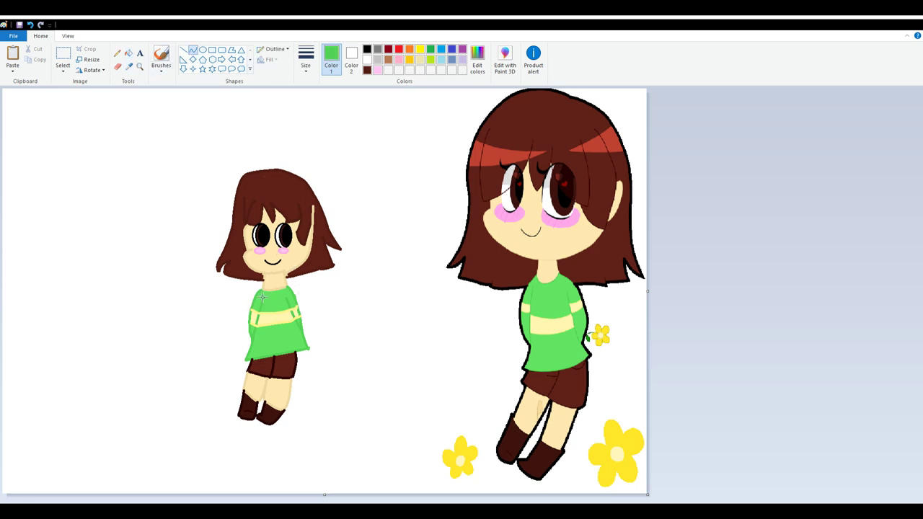